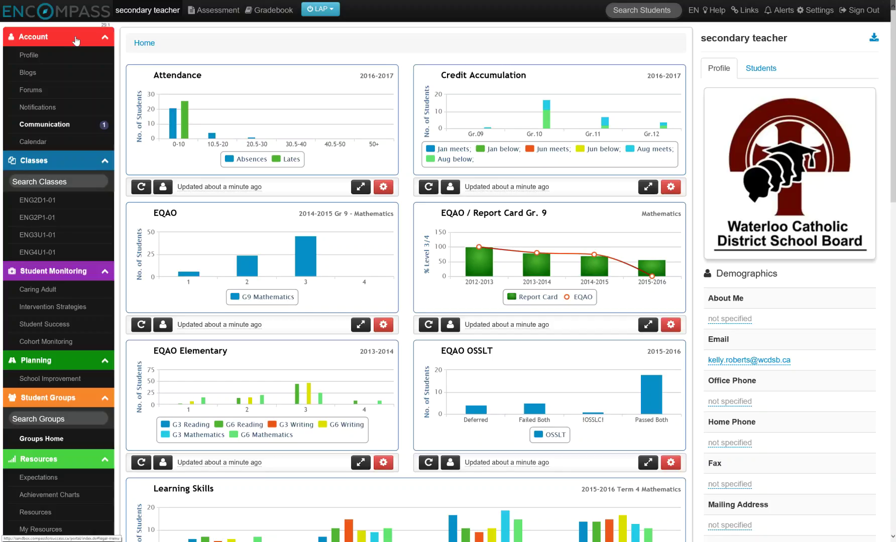
Open Communication and add three checked teachers as recipients of a new message
click(50, 126)
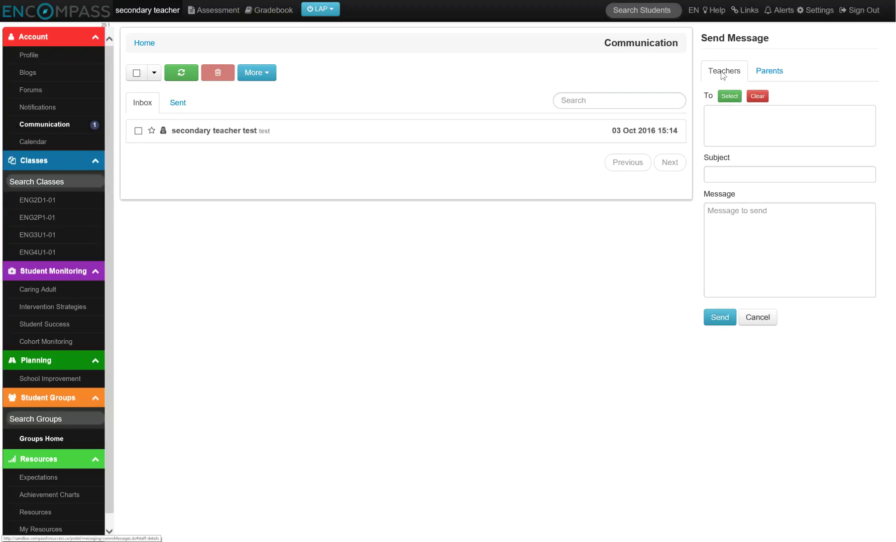
click(729, 96)
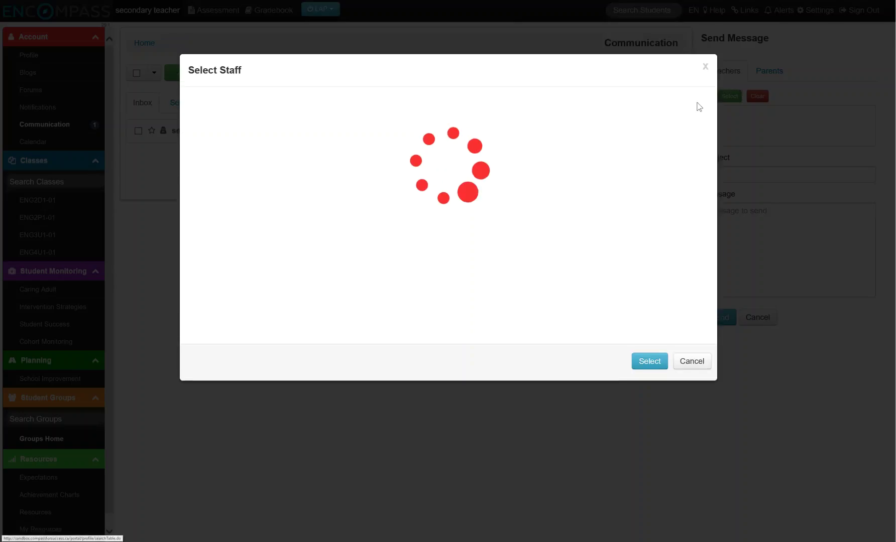
click(199, 200)
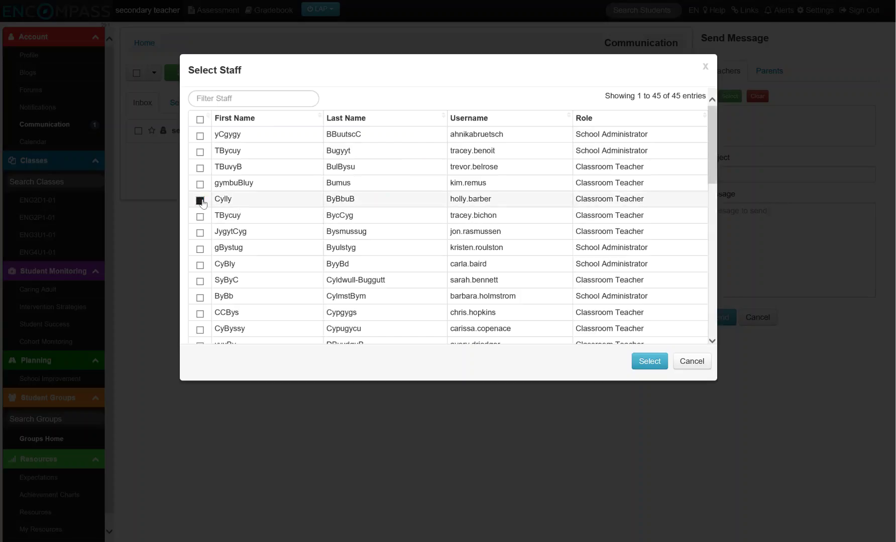
click(200, 216)
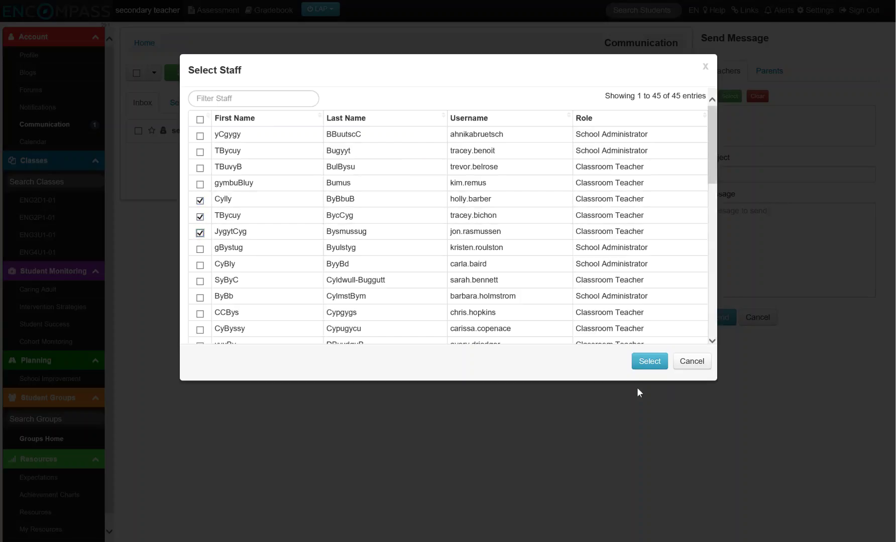
click(649, 363)
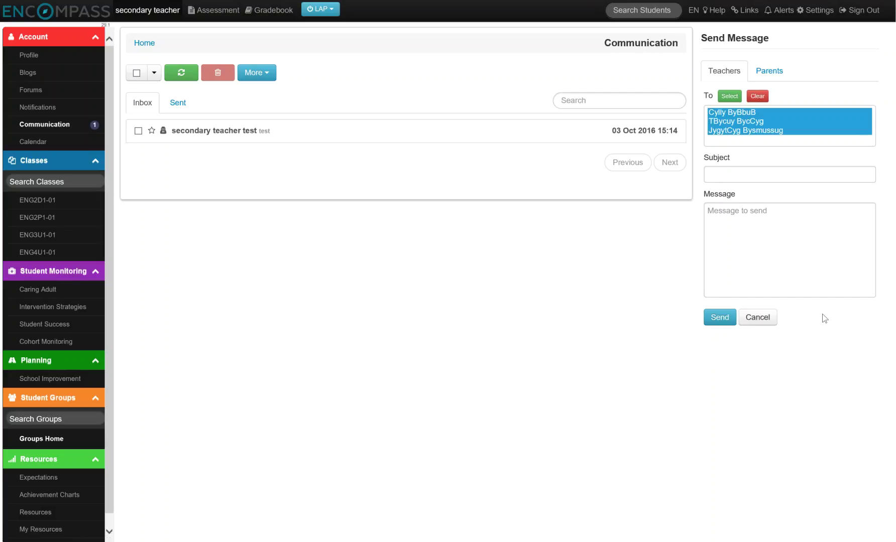
Send the teachers a message with subject 'Hello' and body 'greetings', then reload Communication
click(736, 180)
text(H)
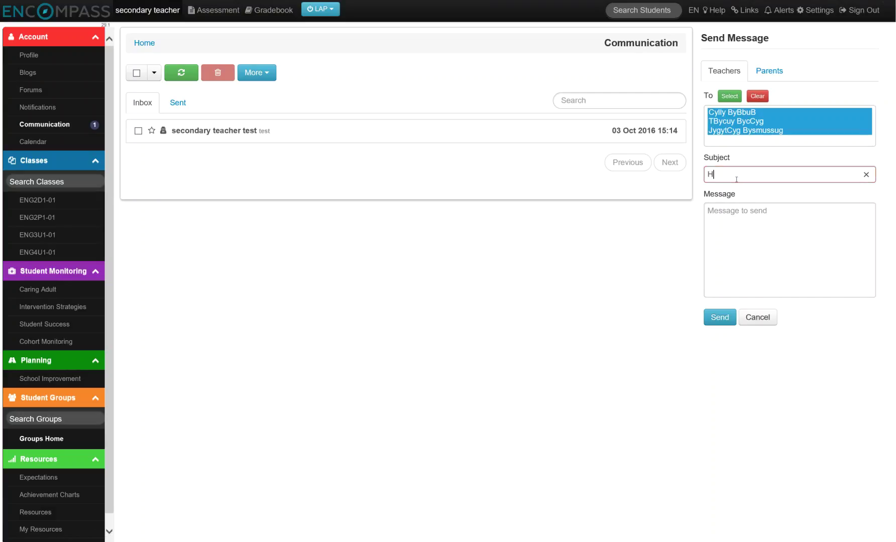
text(ello)
click(731, 218)
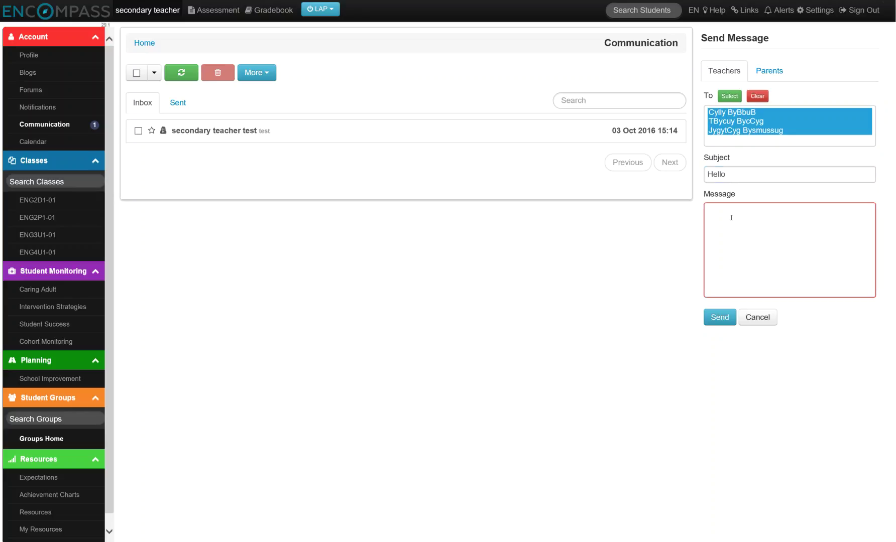
text(greetin)
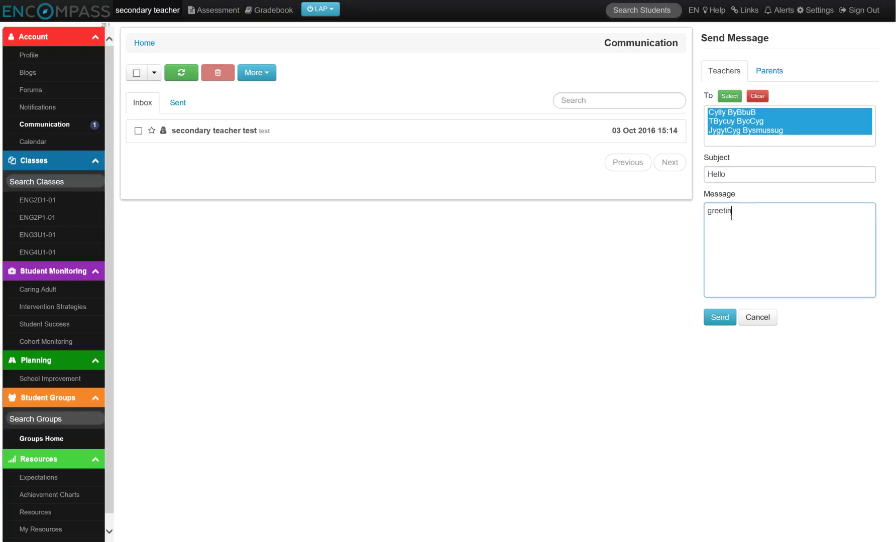
text(gs)
click(721, 320)
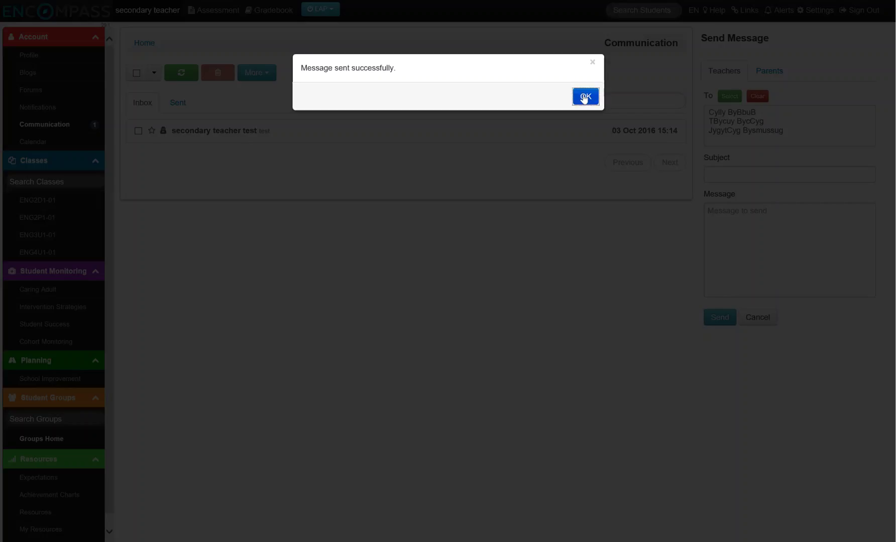
click(585, 97)
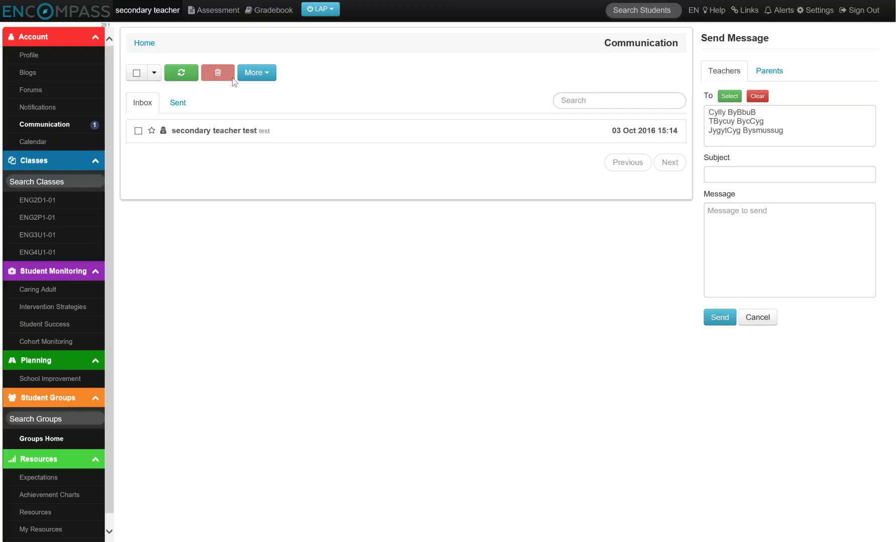
click(42, 124)
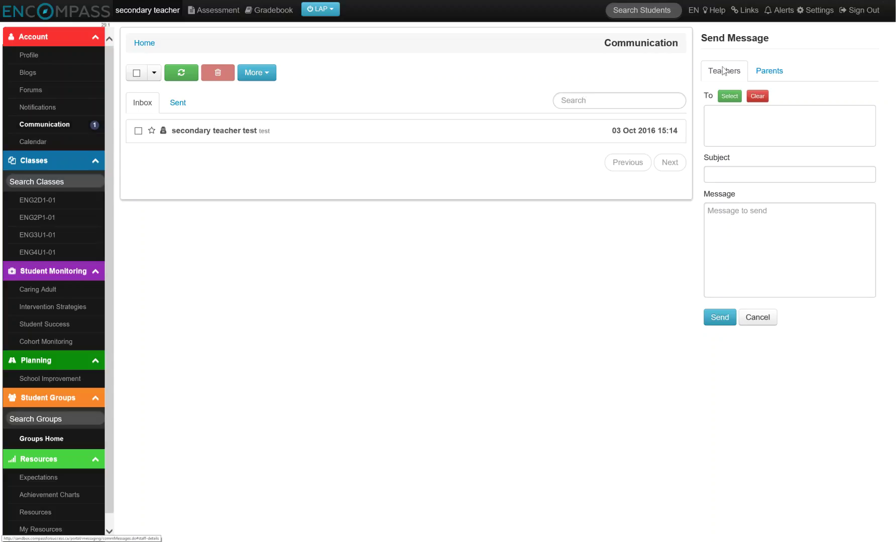
Switch the form to the Parents tab with Email delivery and open the parent selection list
click(776, 73)
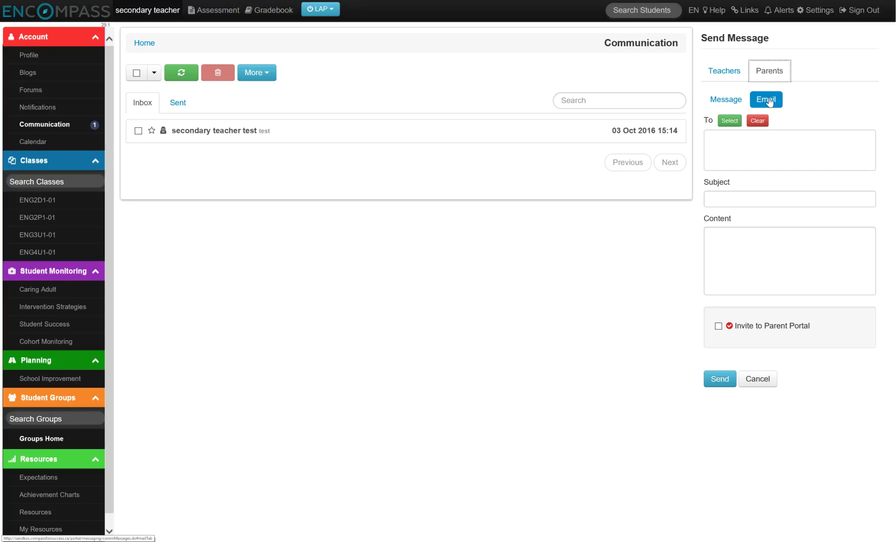
click(721, 101)
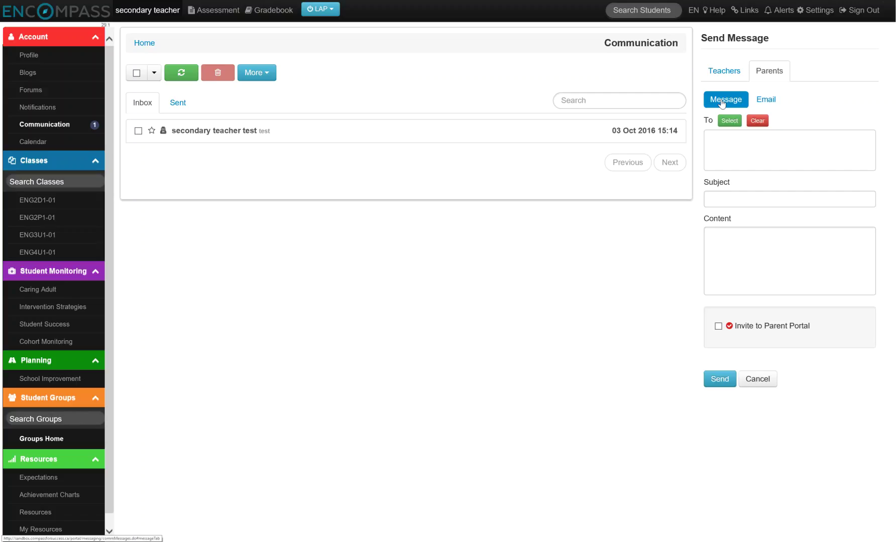
click(765, 104)
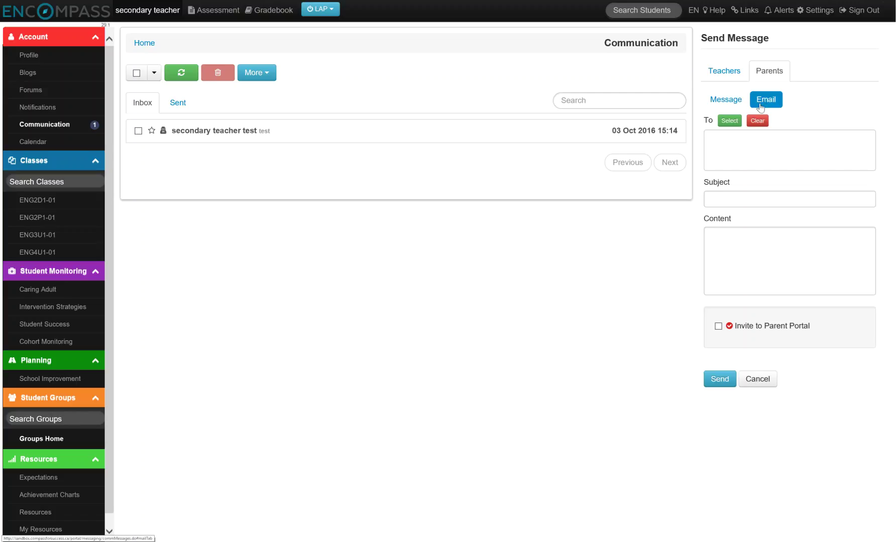
click(729, 121)
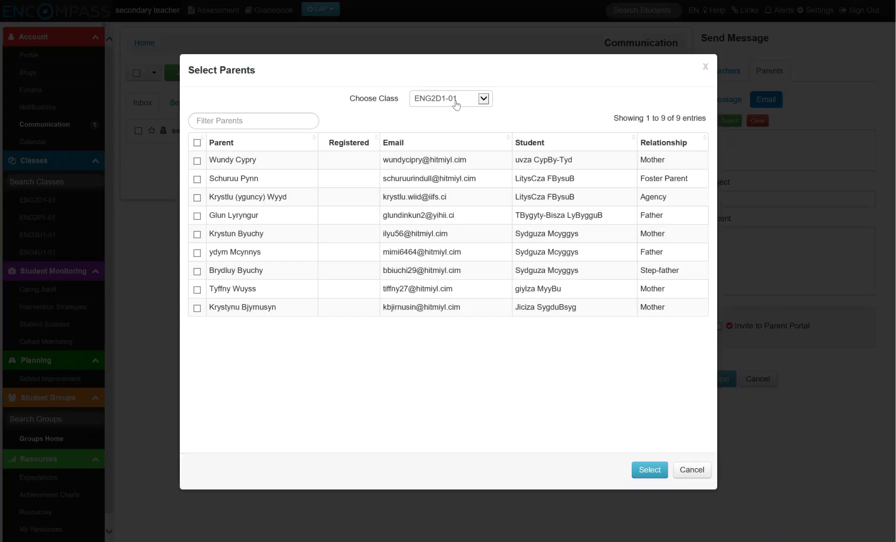
Choose class ENG3U1-01 and add three of its parents as email recipients
click(455, 104)
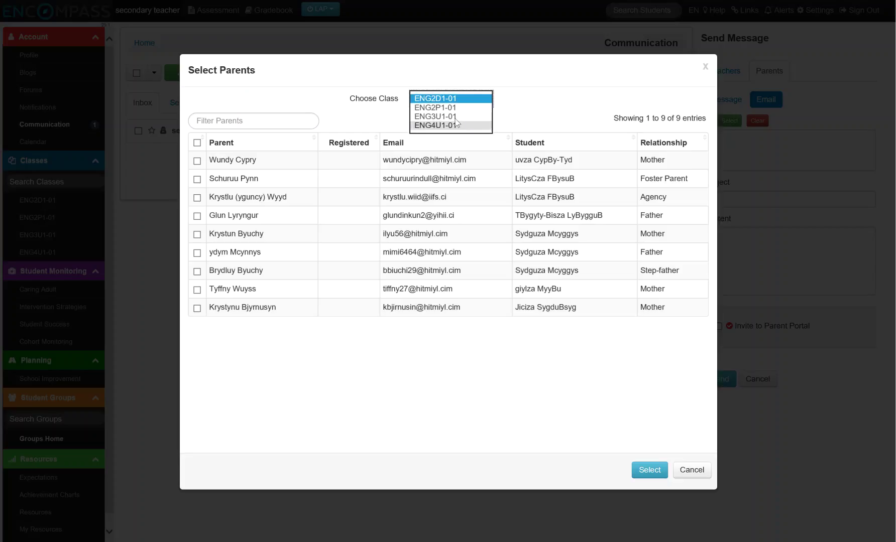
click(456, 116)
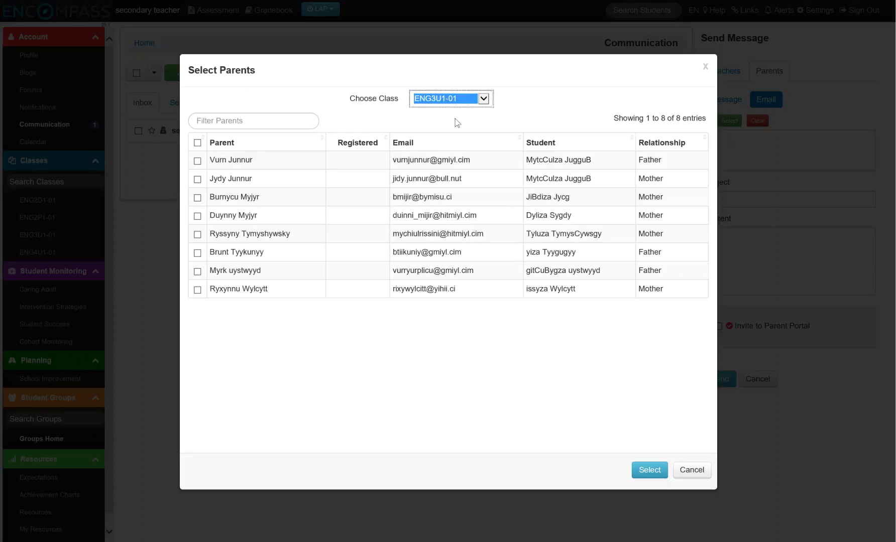
click(197, 199)
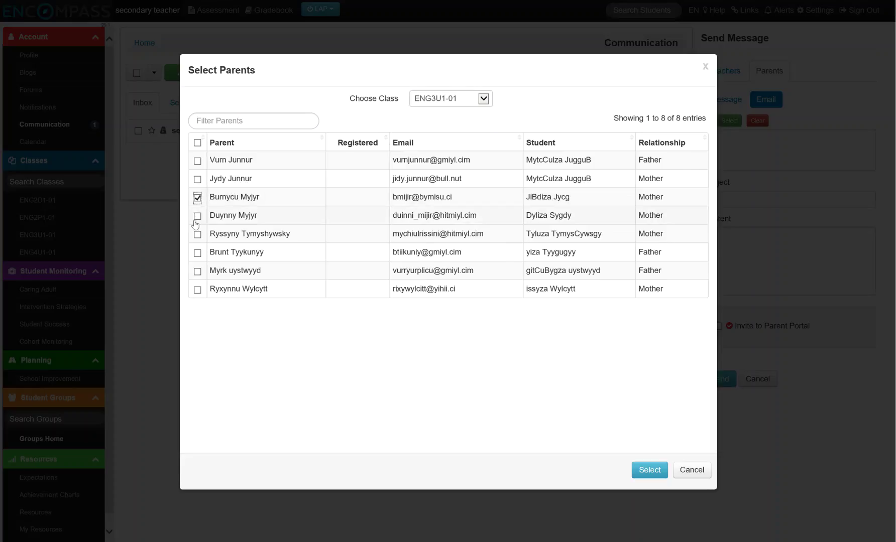
click(198, 216)
click(198, 234)
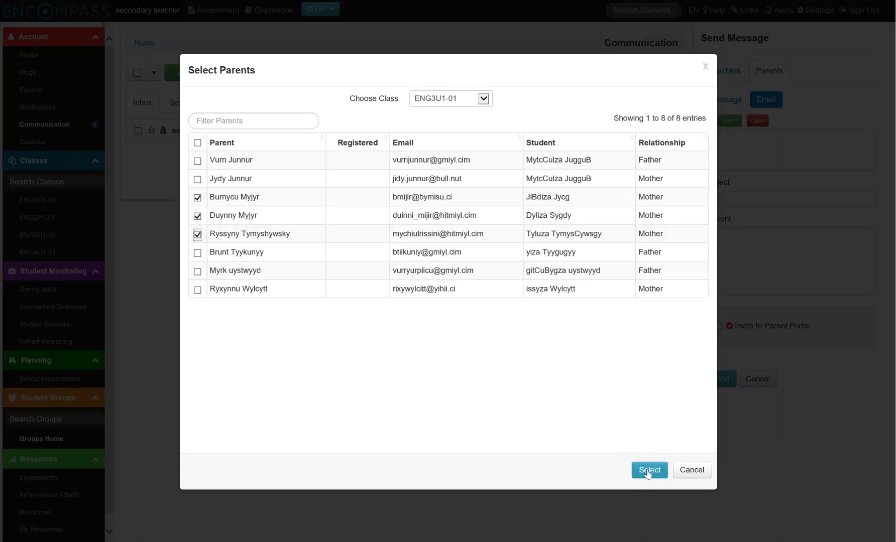
click(648, 472)
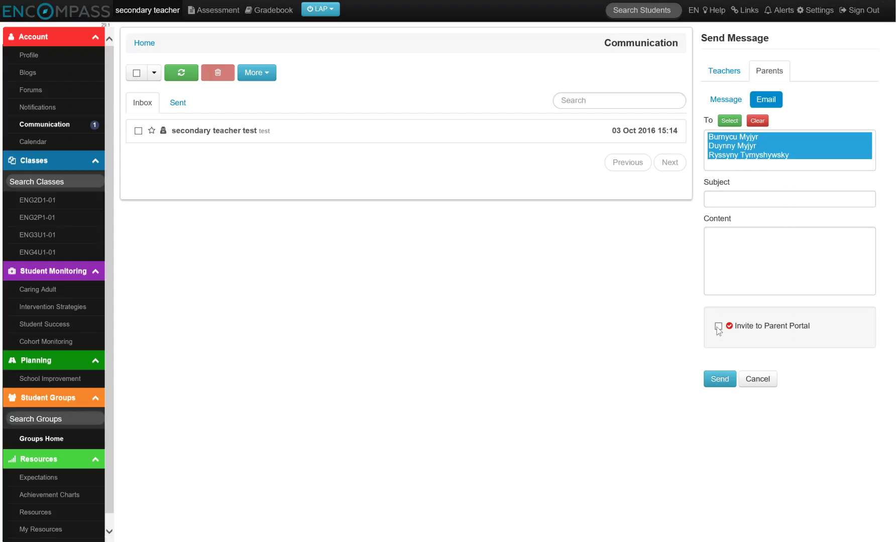
Send the parents an email with subject 'Hello' and content 'Welcome to my class'
click(729, 203)
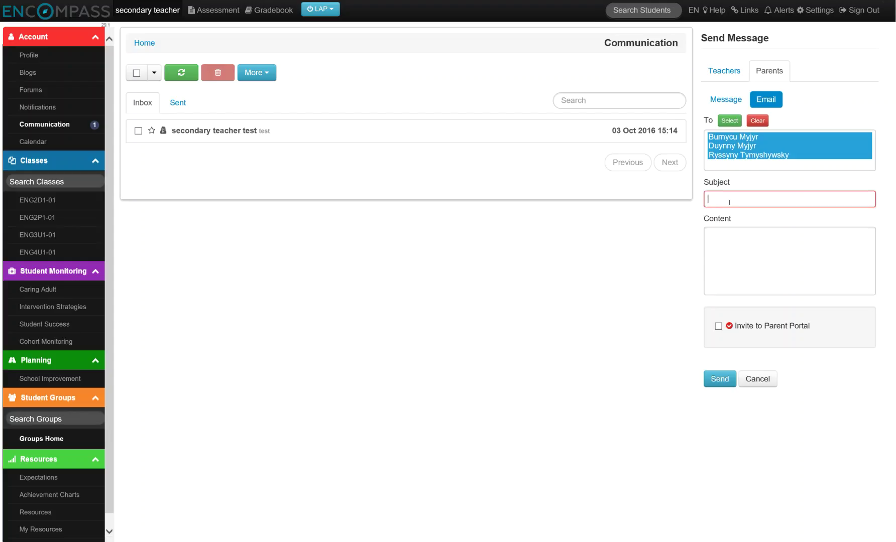
text(Hello)
key(Tab)
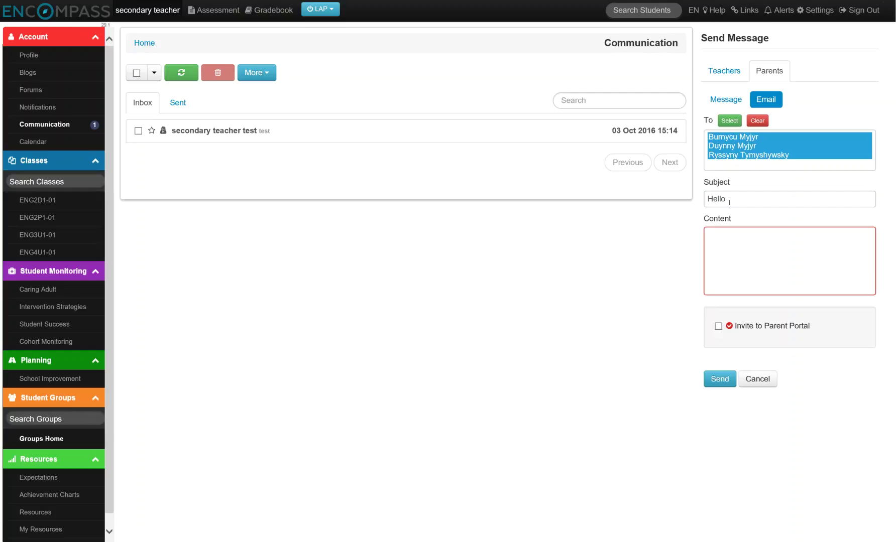
text(Welcome to my class)
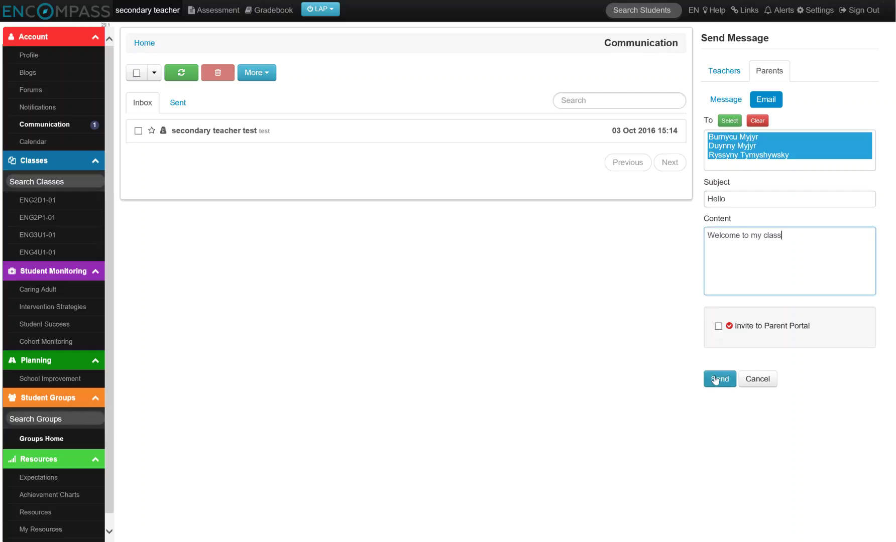
click(715, 379)
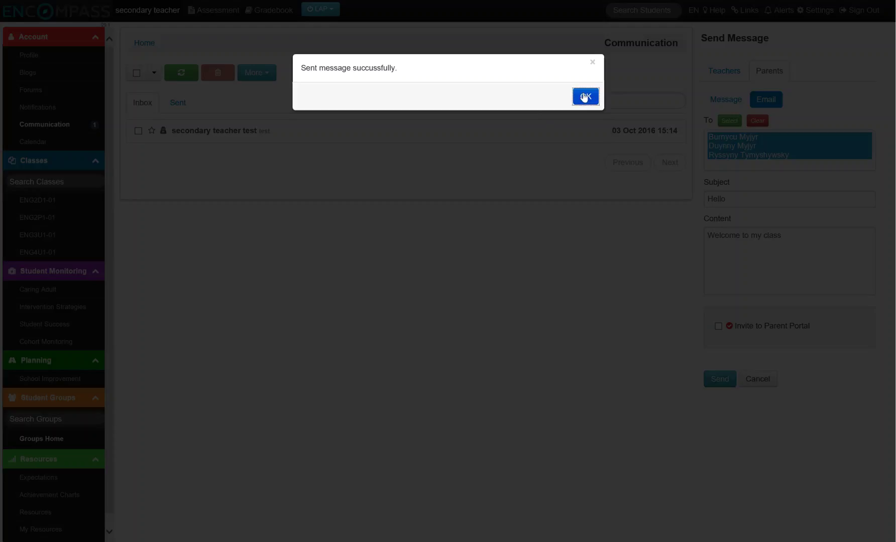
click(585, 96)
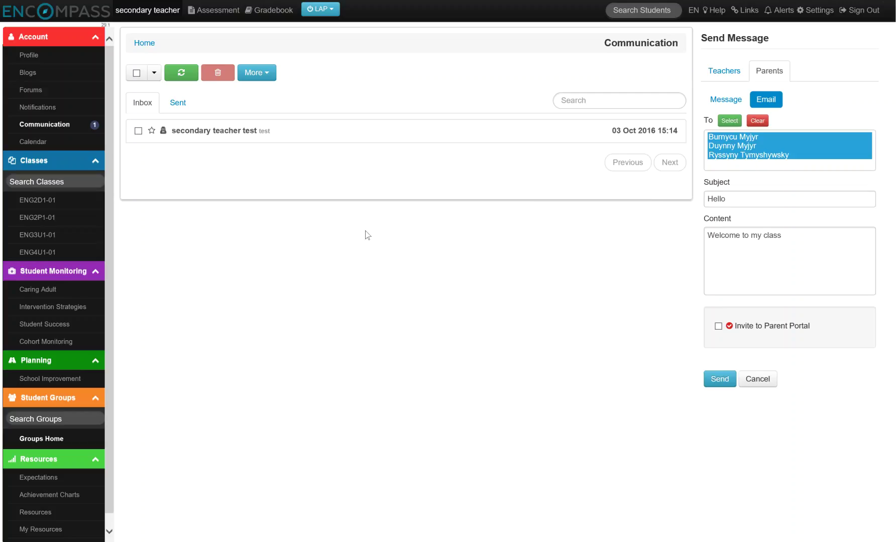
Refresh the message list and show the Sent folder with the new 'Hello' message on top
click(186, 80)
click(179, 103)
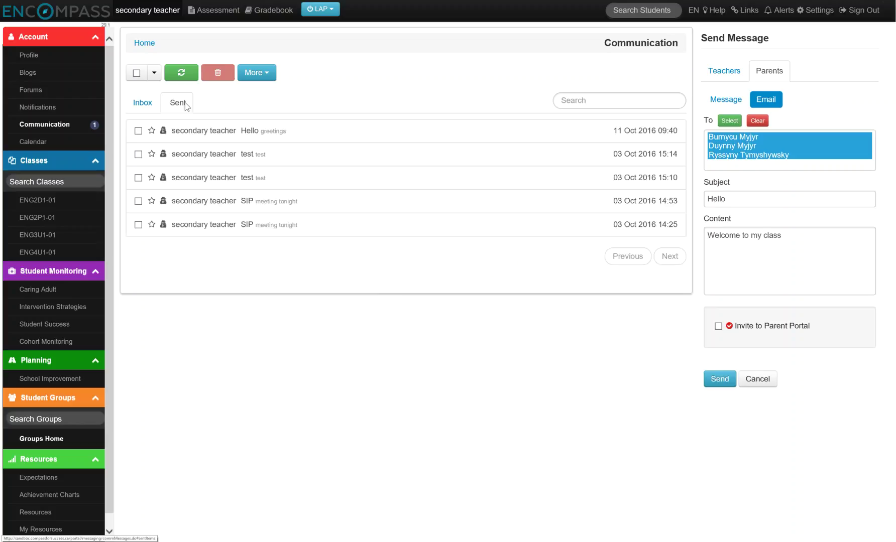